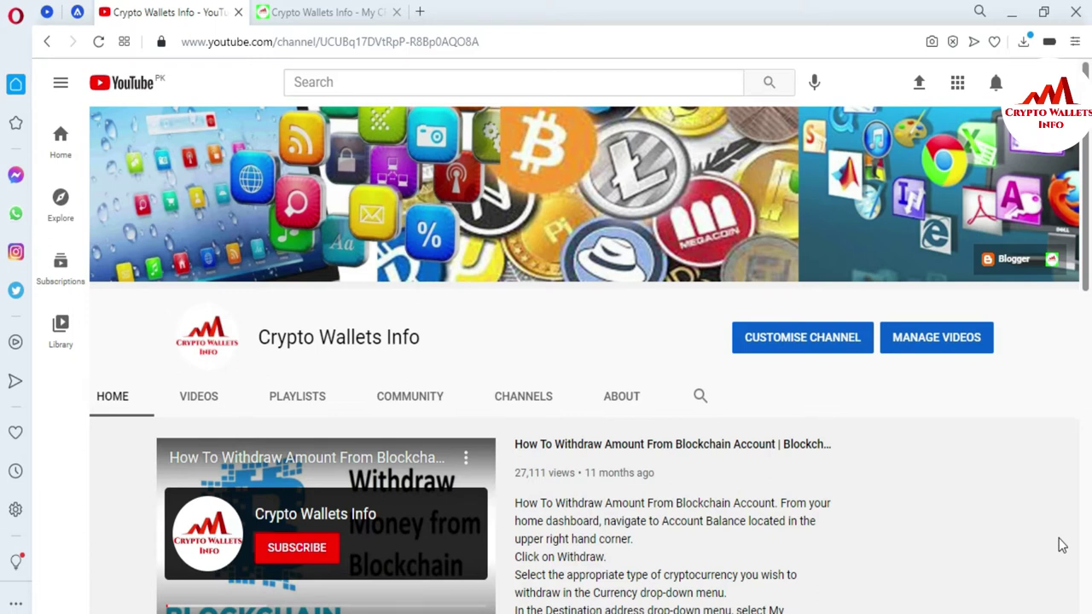
Switch Opera to the cryptowalletsinfo.com article, then restore Zecwallet Lite to its Dashboard.
left_click(303, 14)
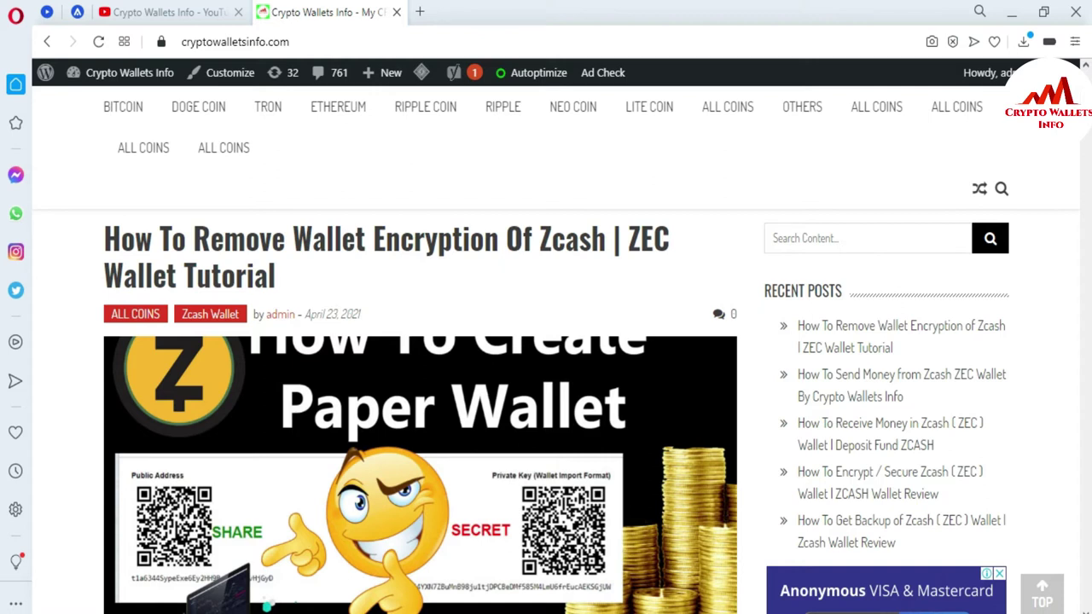
left_click(266, 607)
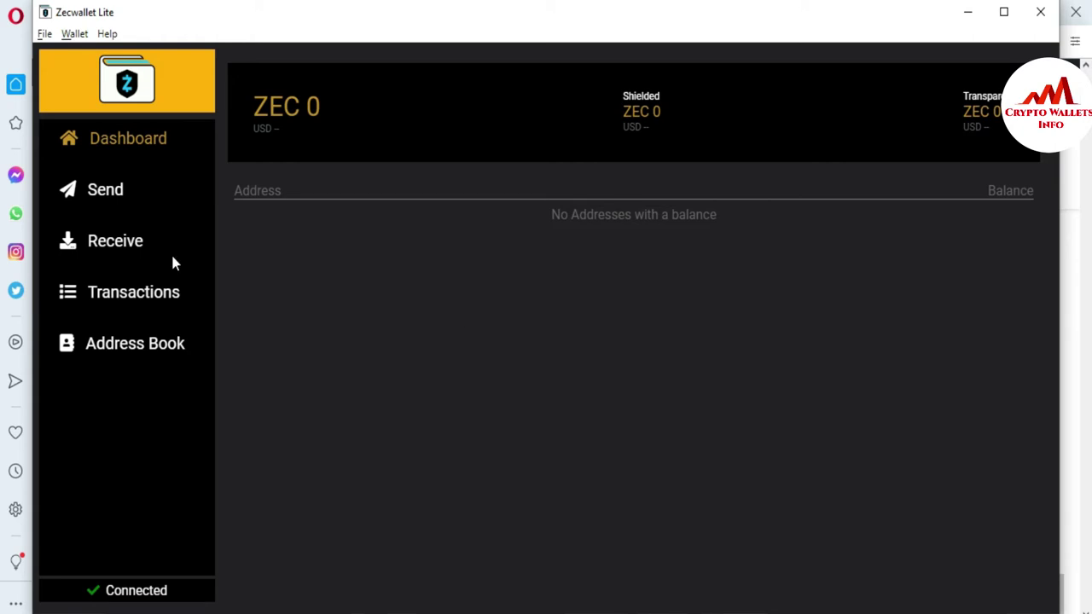
Generate six new transparent addresses on the Receive page's Transparent tab.
left_click(122, 243)
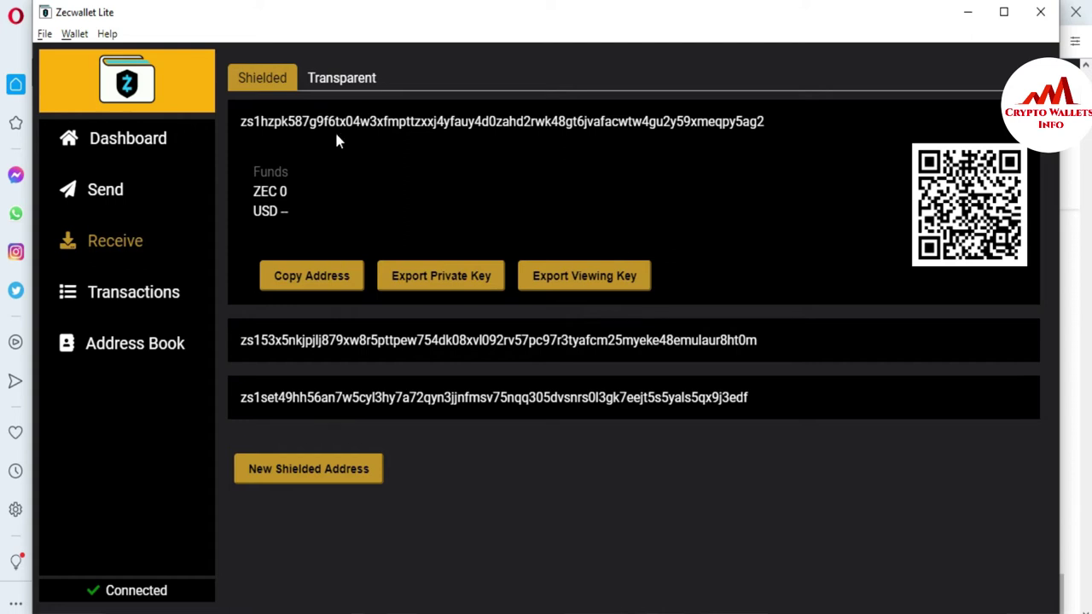
left_click(342, 80)
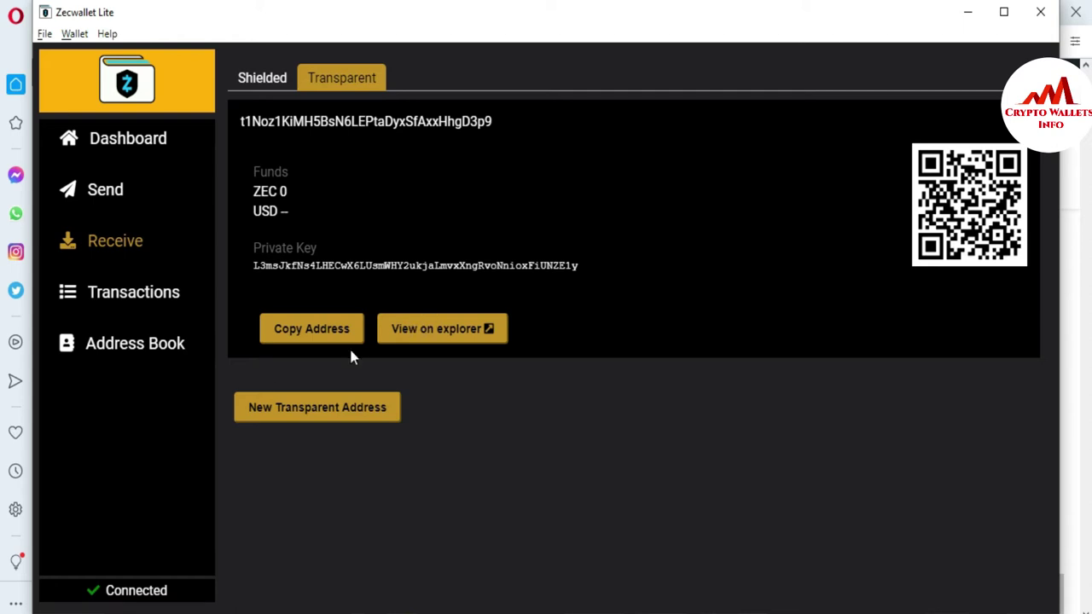
left_click(322, 411)
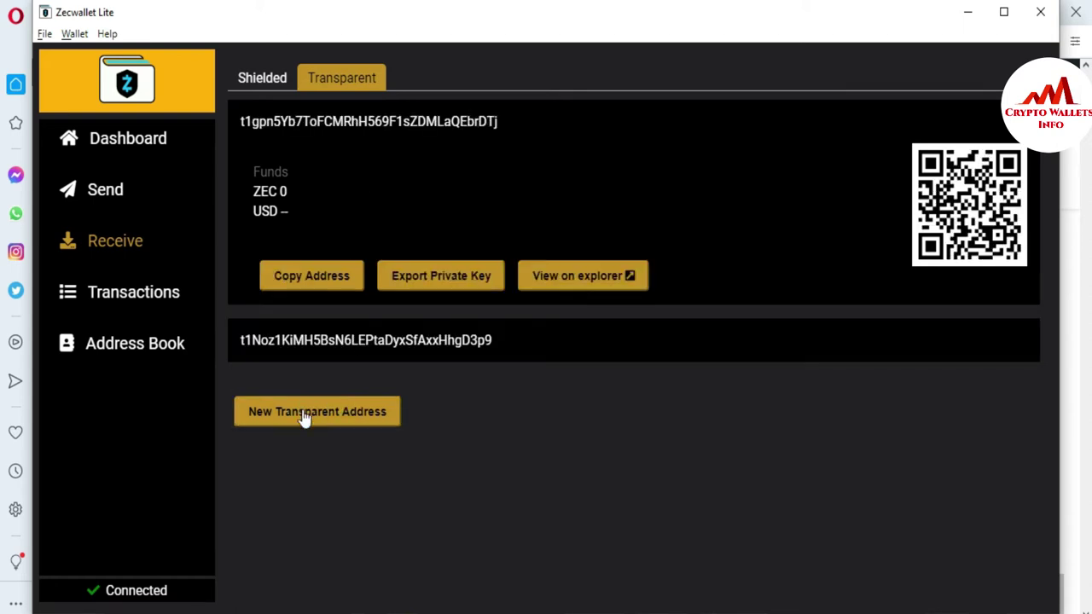
left_click(304, 415)
left_click(296, 454)
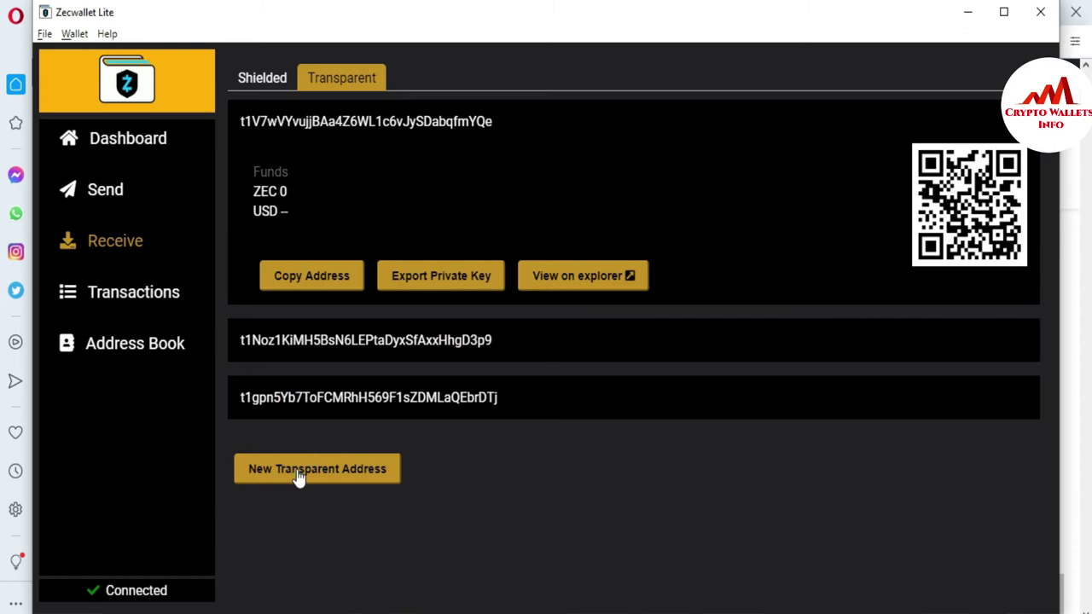
left_click(296, 473)
left_click(297, 522)
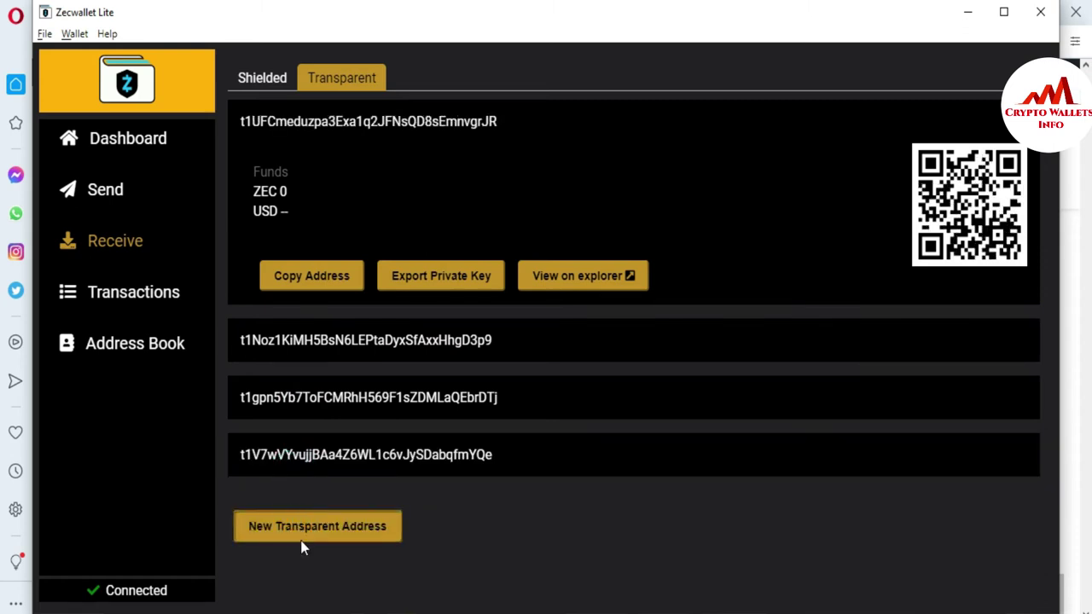
left_click(311, 581)
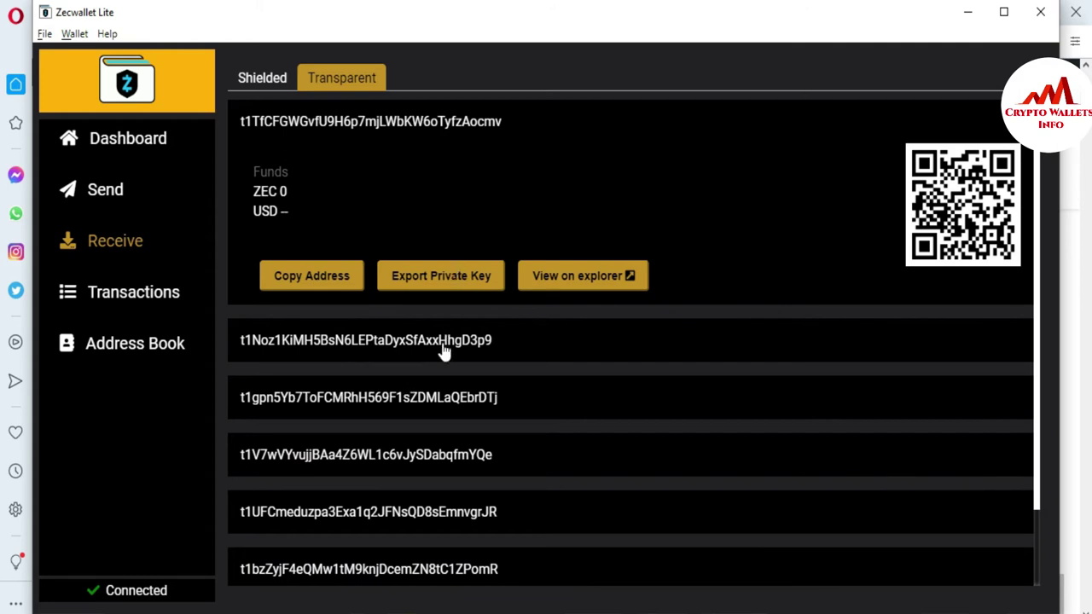
left_click(77, 36)
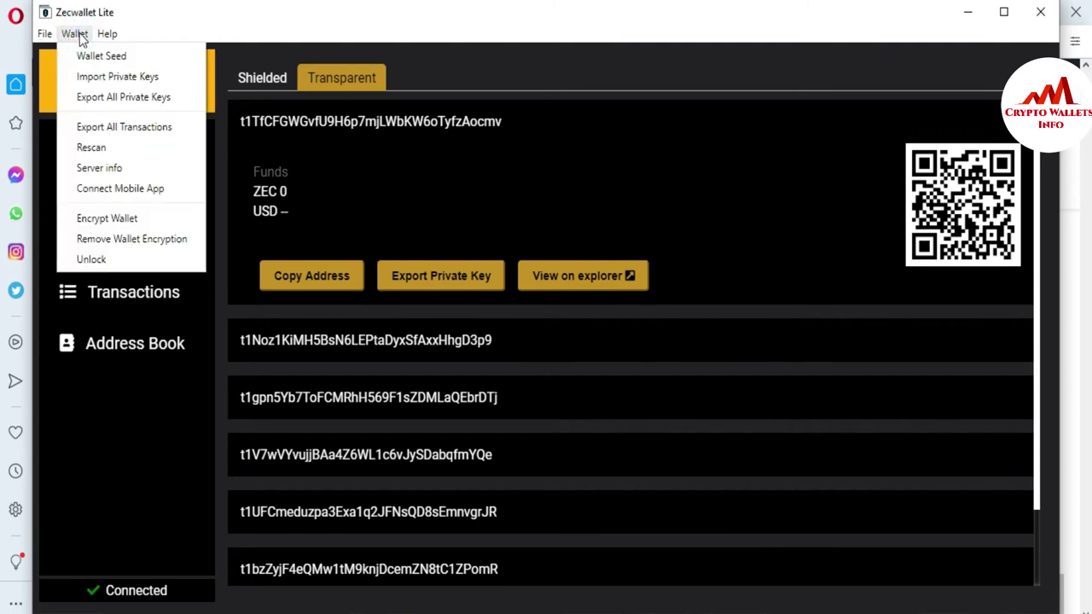
Export all private keys, select and copy the whole key list, then switch to a blank Notepad.
left_click(105, 94)
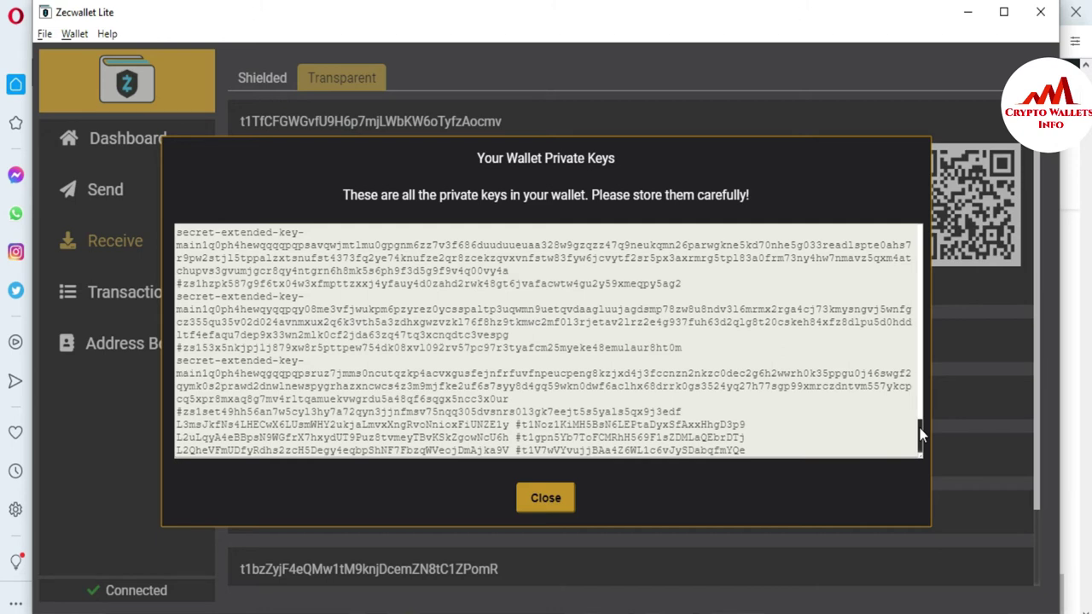
left_click_drag(920, 435, 921, 280)
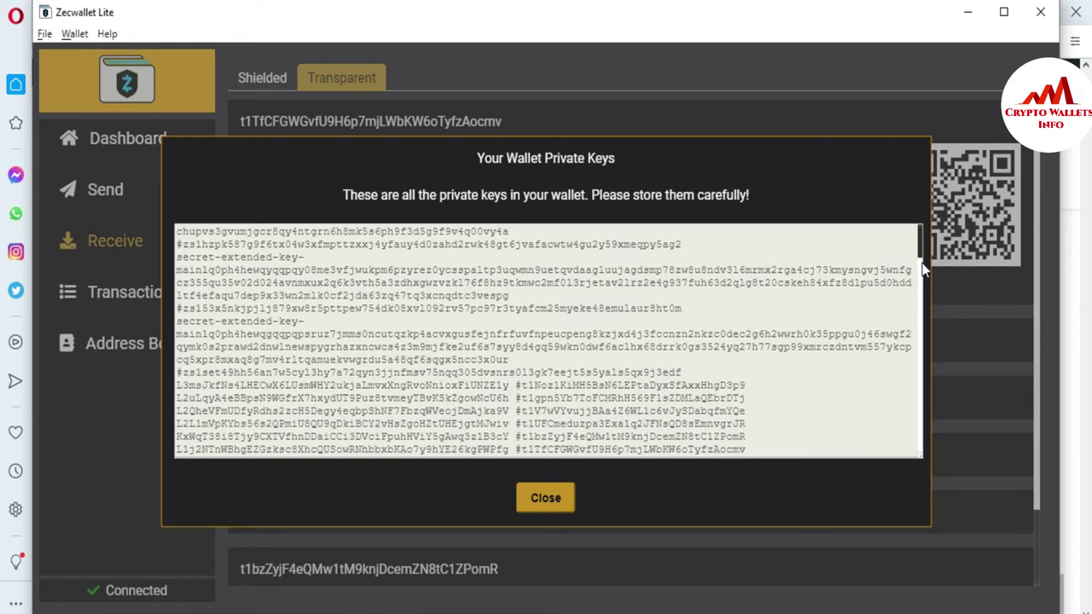
left_click(662, 300)
key("ctrl+a")
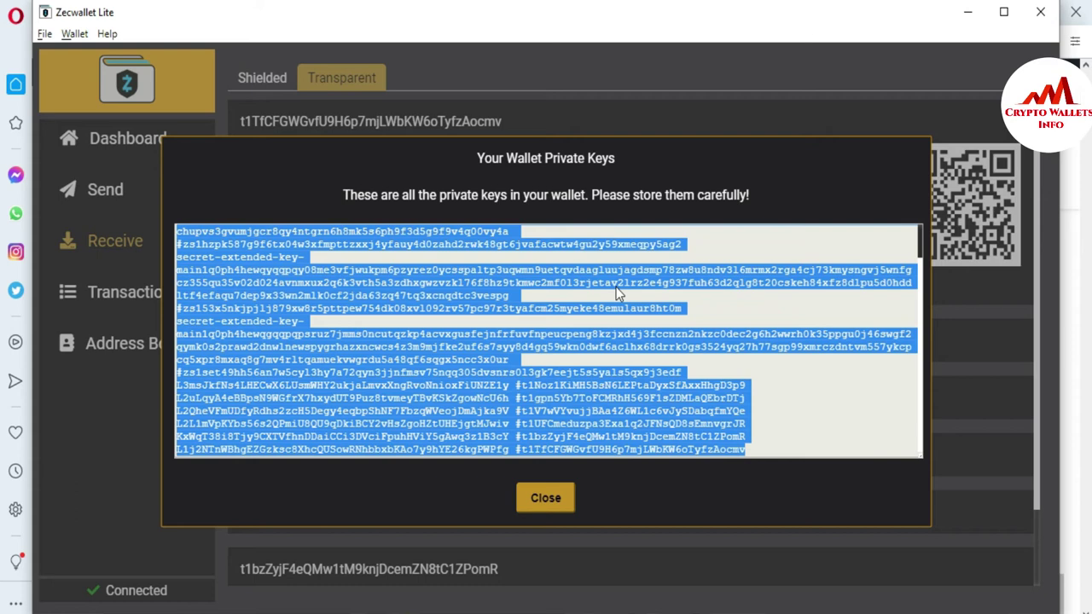
key("alt+Tab")
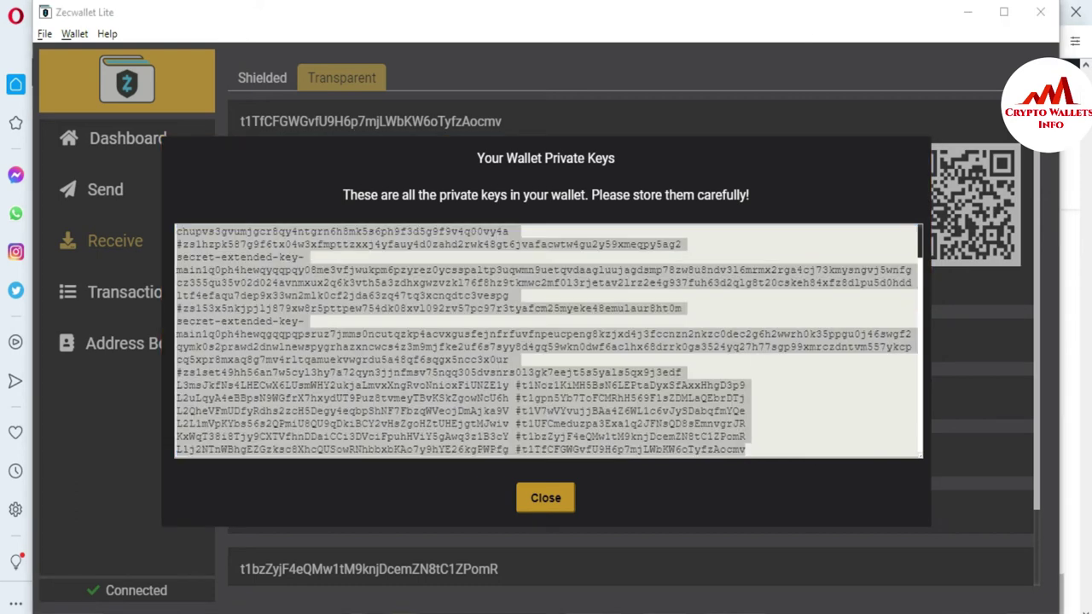
key("alt+Tab")
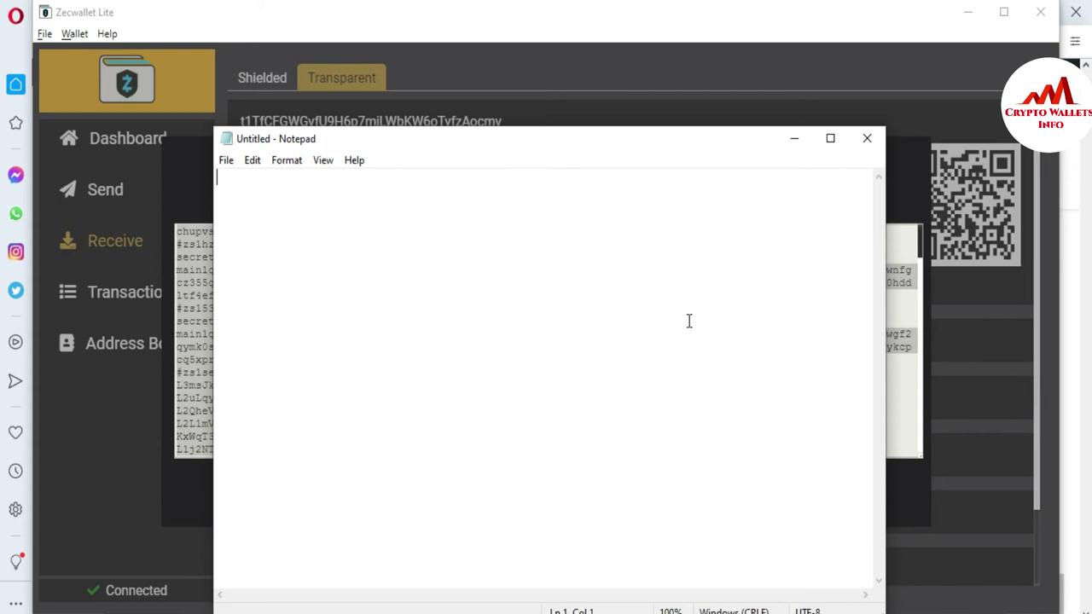
Title the note 'Zcash All Private Keys' and paste the copied private keys below it.
type("Z")
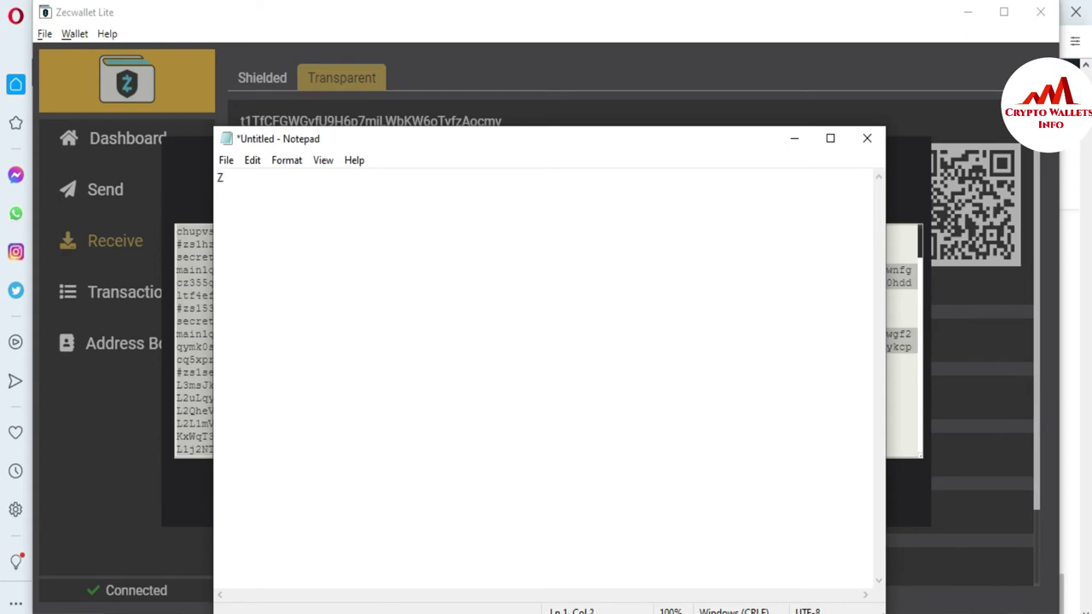
type("casg")
key("BackSpace")
type("h All Private ")
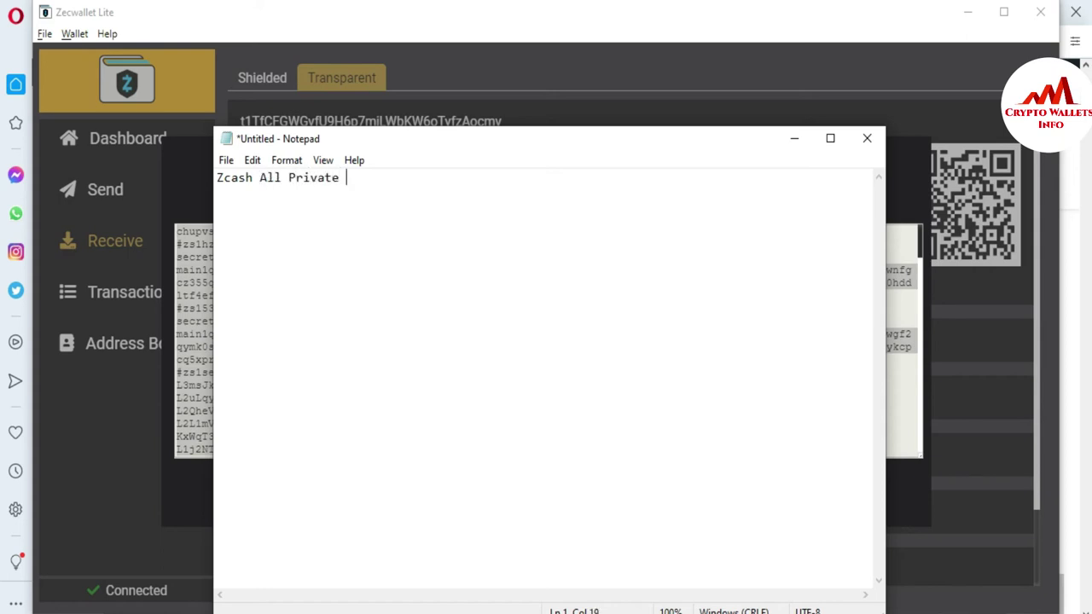
type("Keys")
key("Return")
key("Return")
key("Return")
key("ctrl+v")
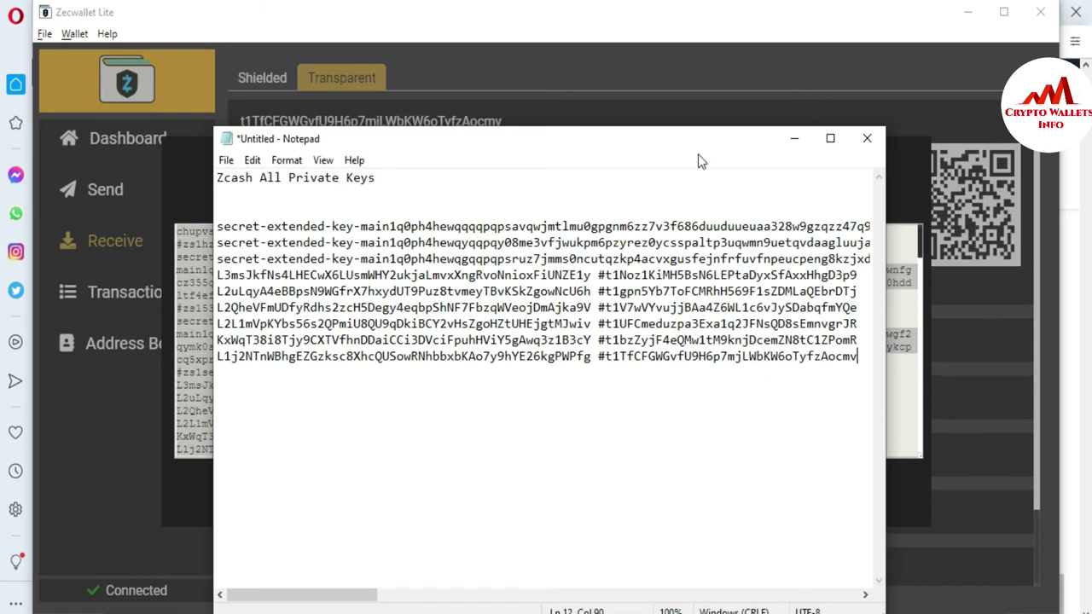
left_click_drag(756, 139, 667, 108)
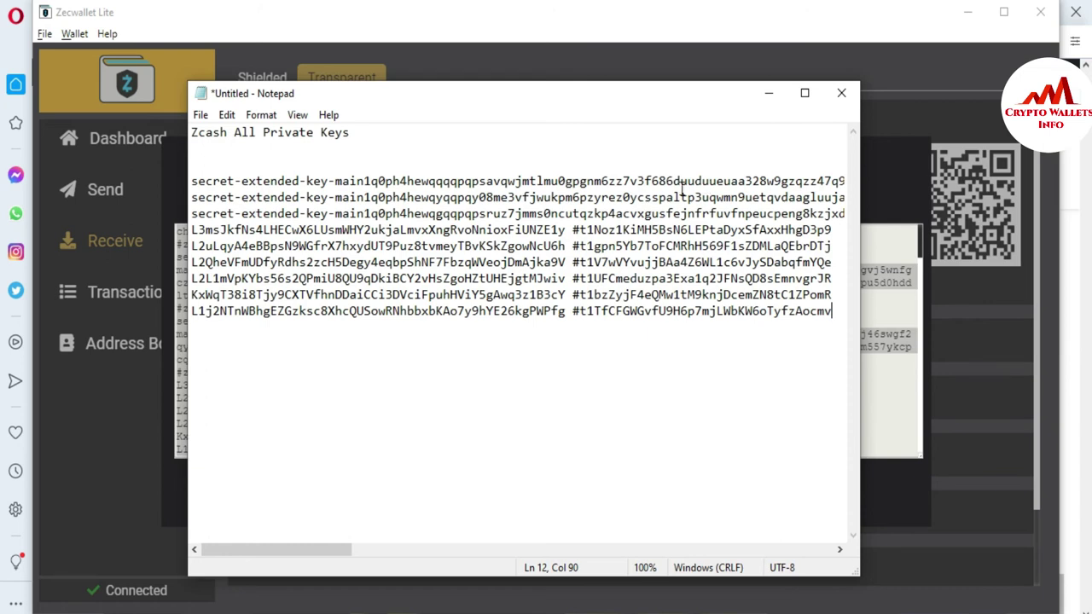
Minimize Notepad, close the private keys dialog, and scroll down the transparent address list.
left_click(764, 96)
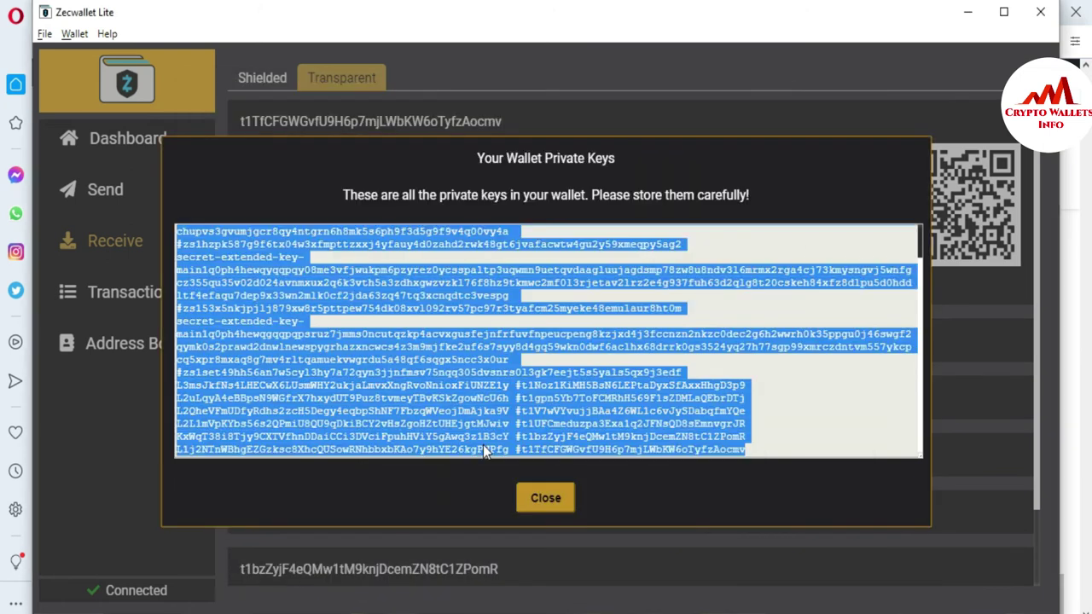
left_click(524, 493)
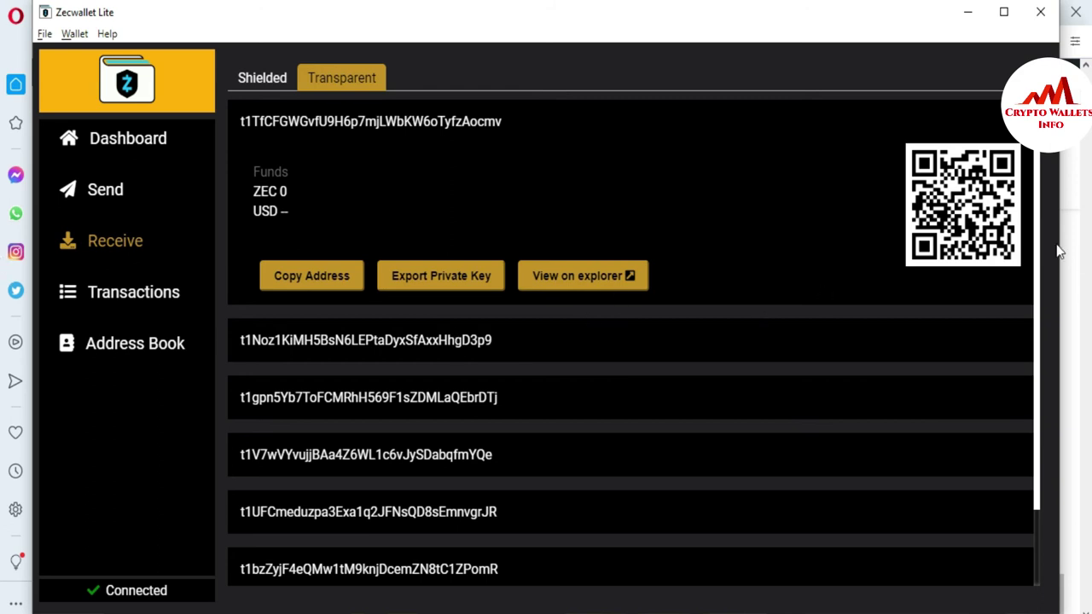
scroll(1033, 236, "down", 3)
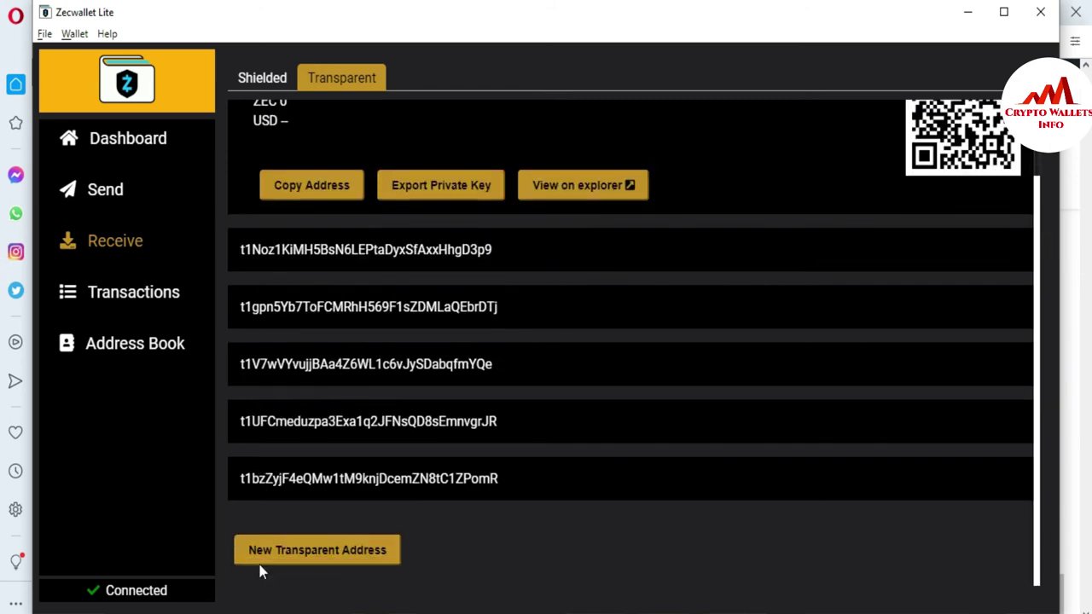
Generate two more transparent addresses, checking the list after each.
left_click(286, 553)
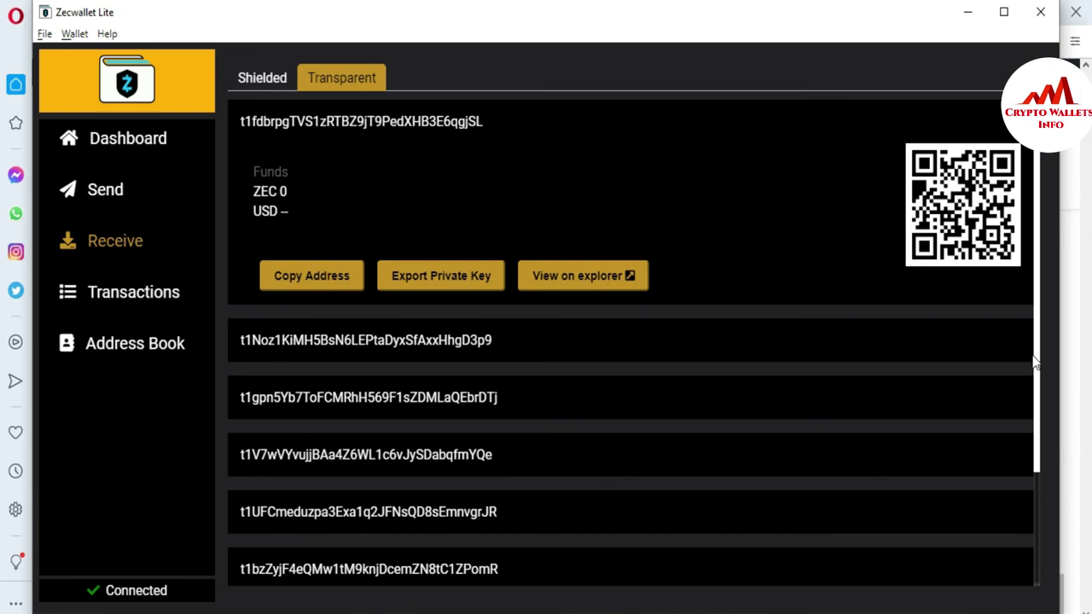
left_click_drag(1036, 356, 1033, 497)
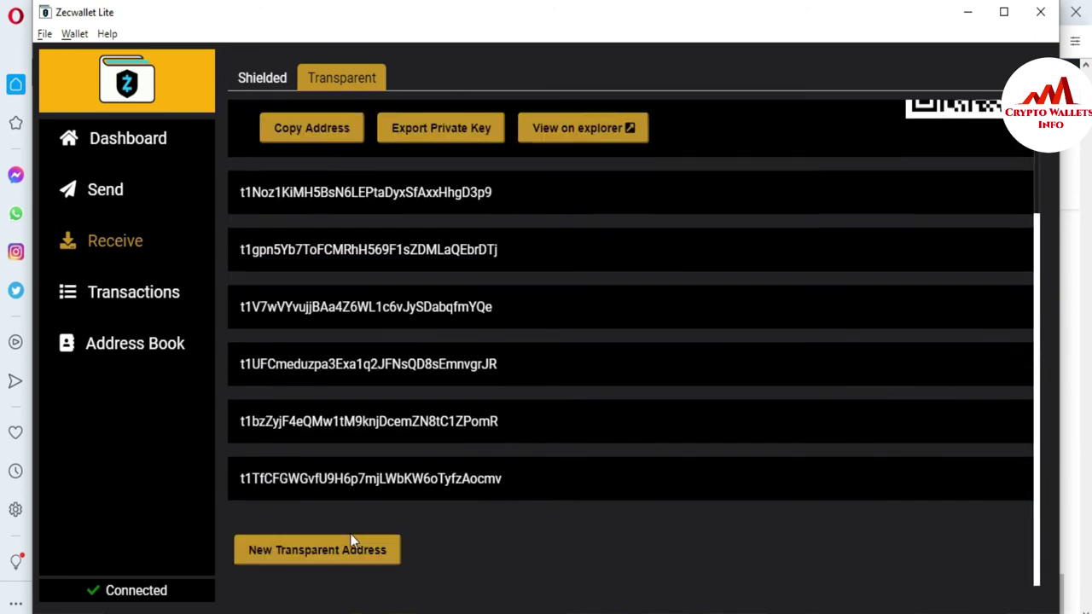
left_click(324, 553)
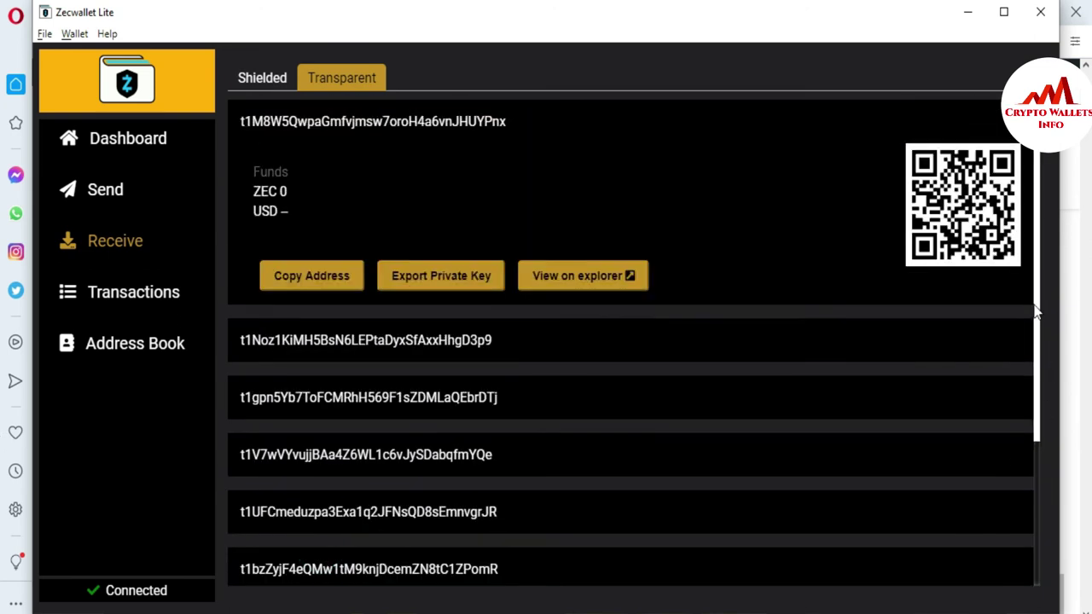
left_click_drag(1035, 300, 1046, 519)
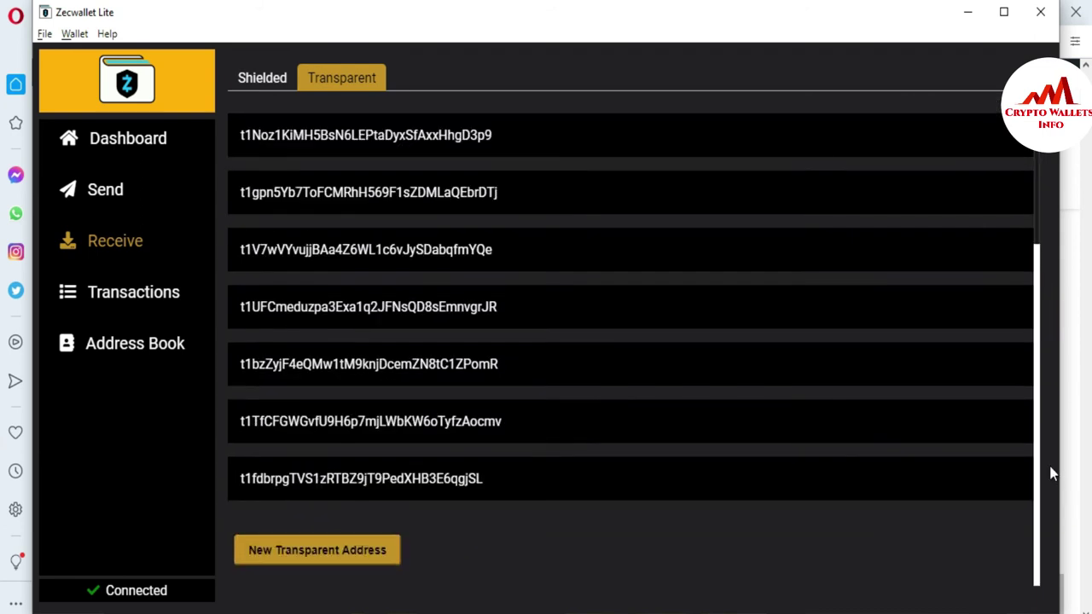
scroll(1051, 474, "up", 1)
scroll(1047, 500, "down", 1)
scroll(1039, 256, "up", 3)
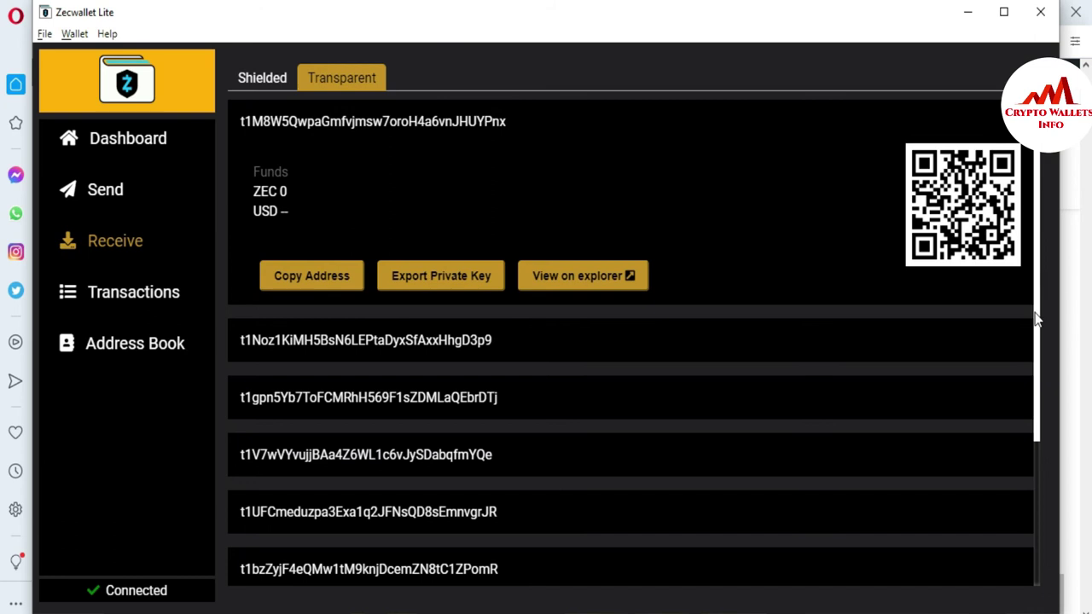
scroll(1001, 459, "down", 3)
scroll(994, 256, "up", 3)
left_click(69, 36)
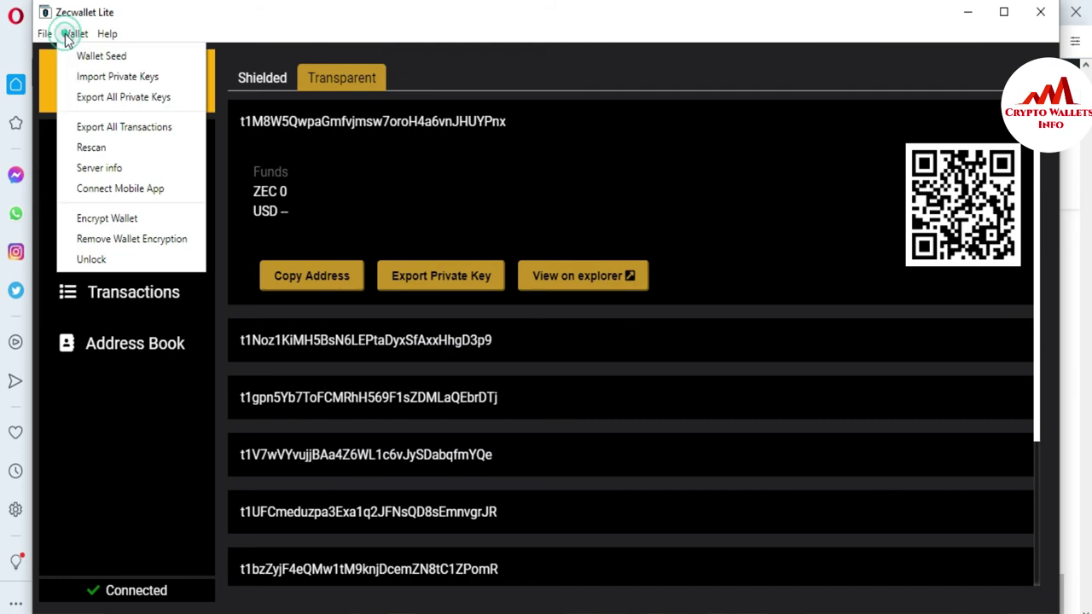
Reopen Export All Private Keys and select the entire updated private key list.
left_click(131, 97)
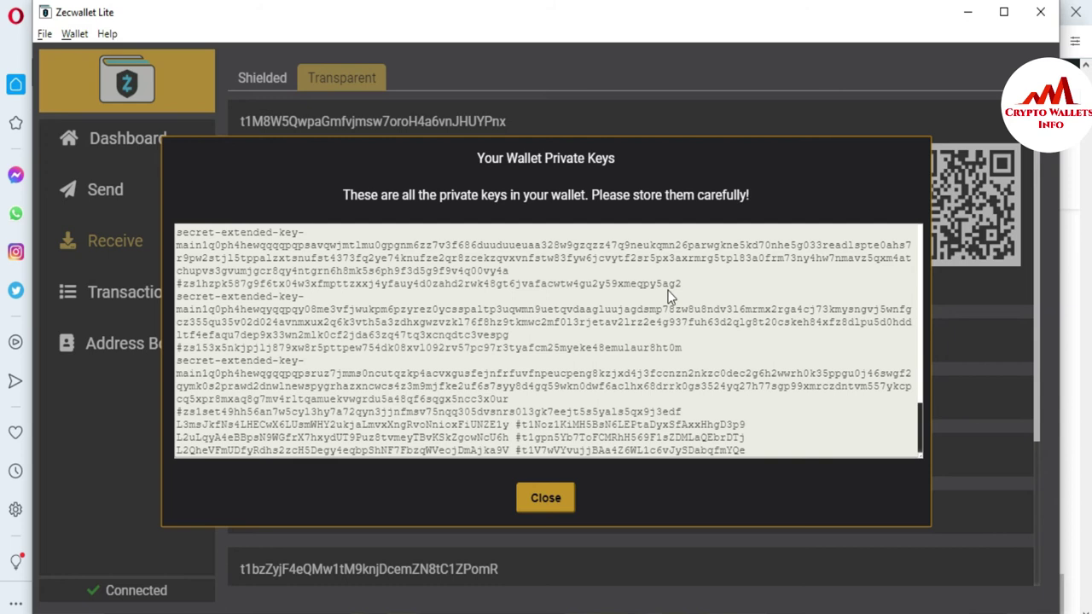
left_click(918, 420)
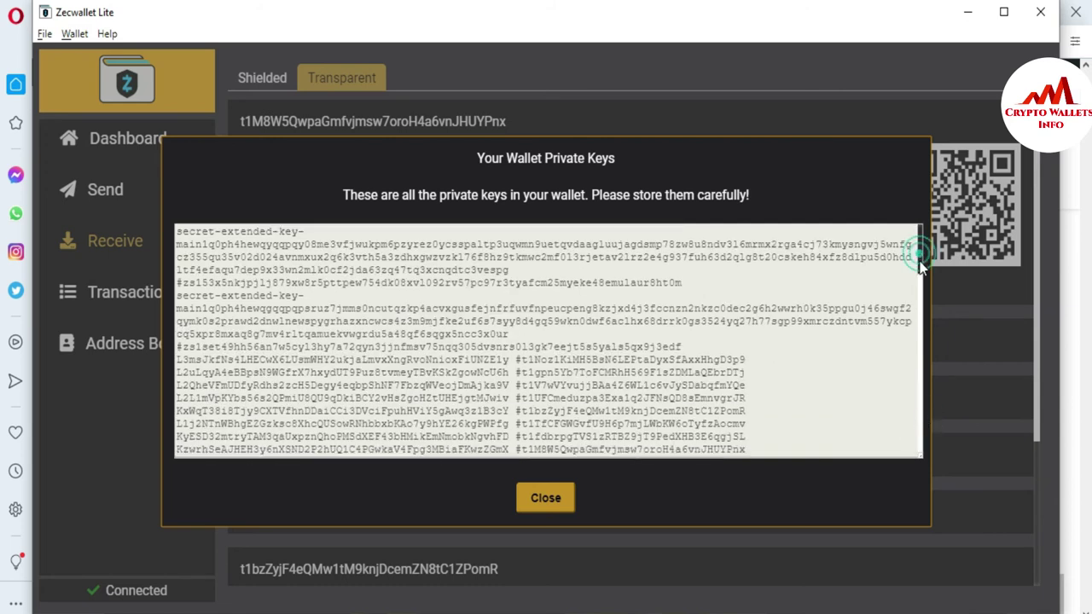
scroll(917, 298, "up", 2)
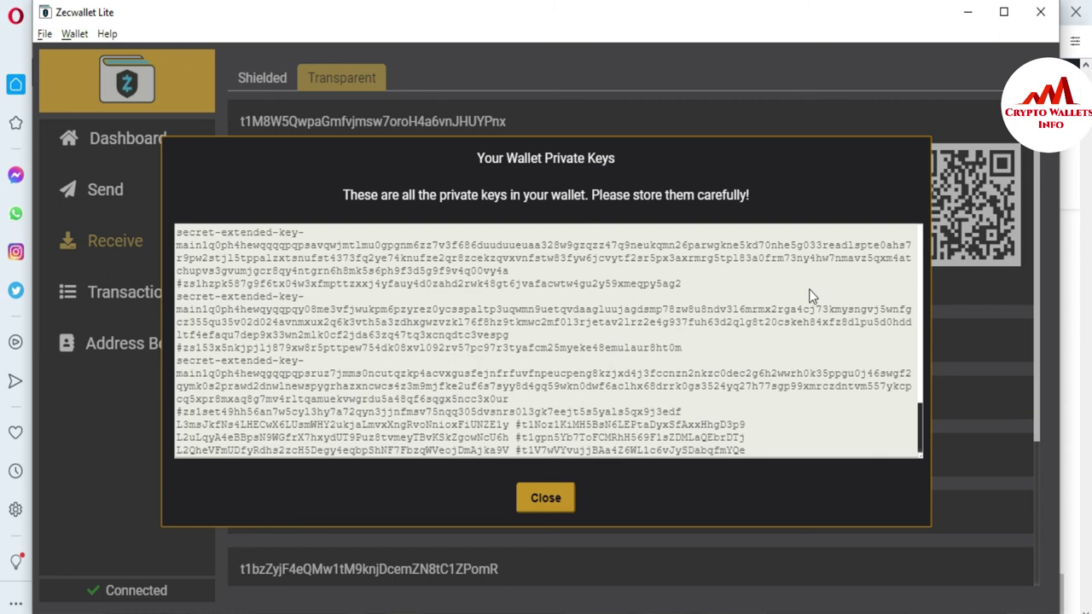
key("ctrl+a")
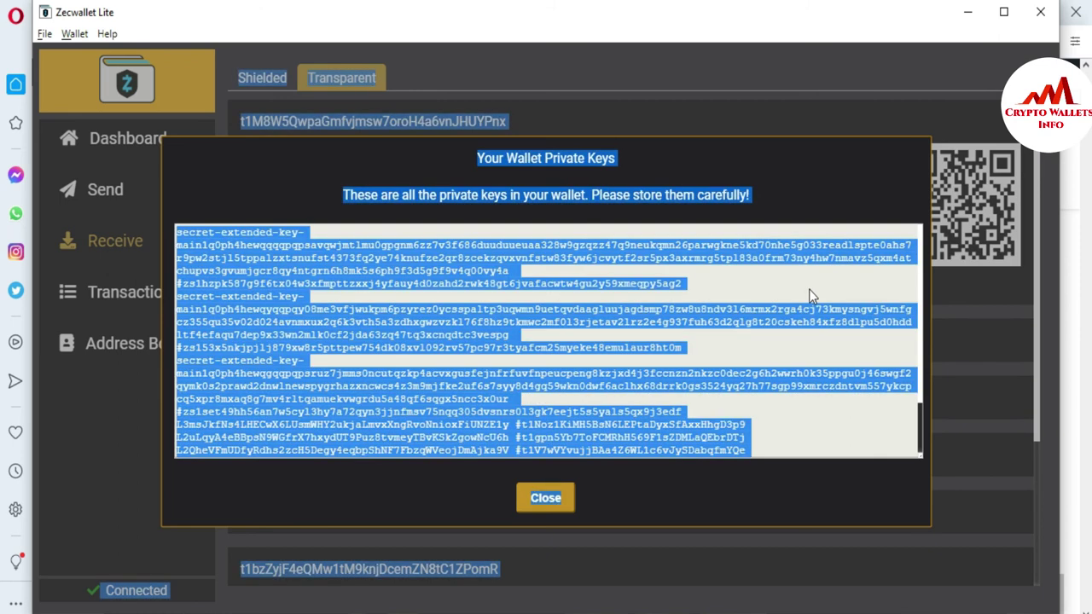
left_click(689, 319)
key("ctrl+a")
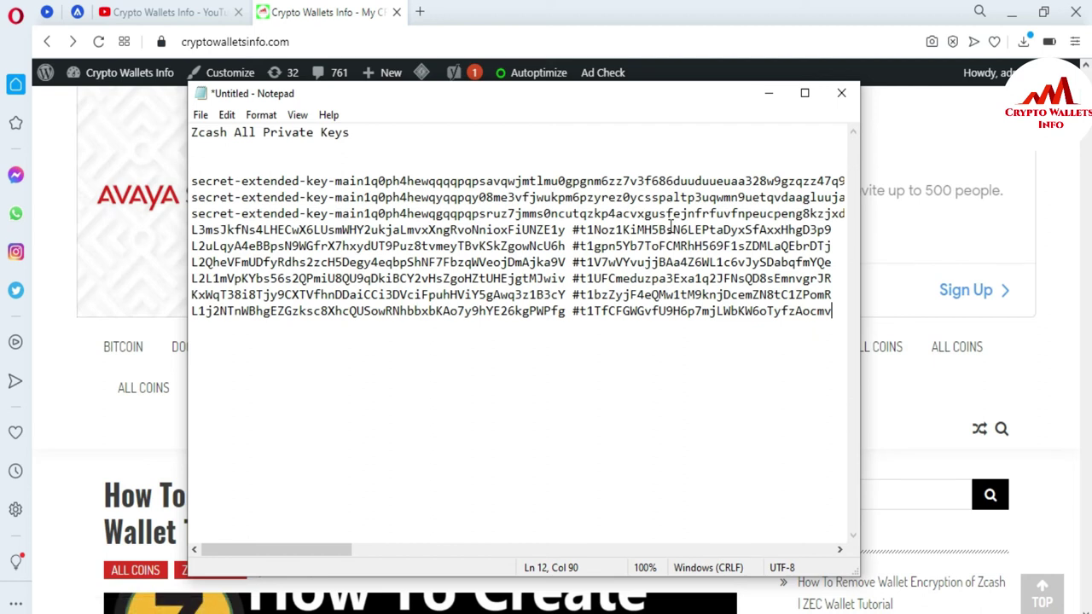
Minimize Notepad and return Opera to the cryptowalletsinfo.com Zcash article's ALL COINS menu.
left_click(770, 95)
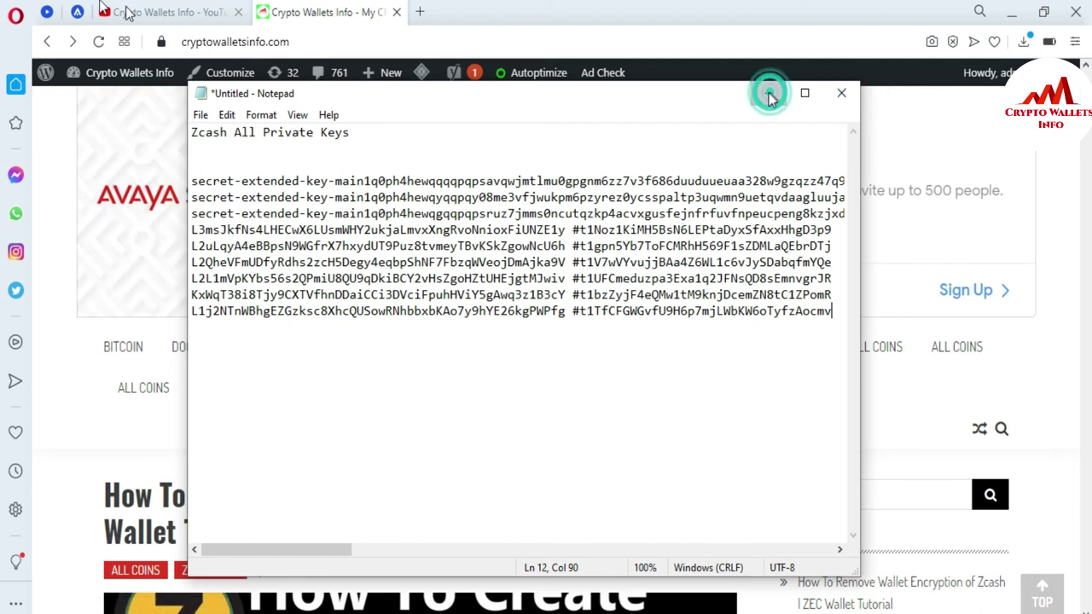
left_click(128, 10)
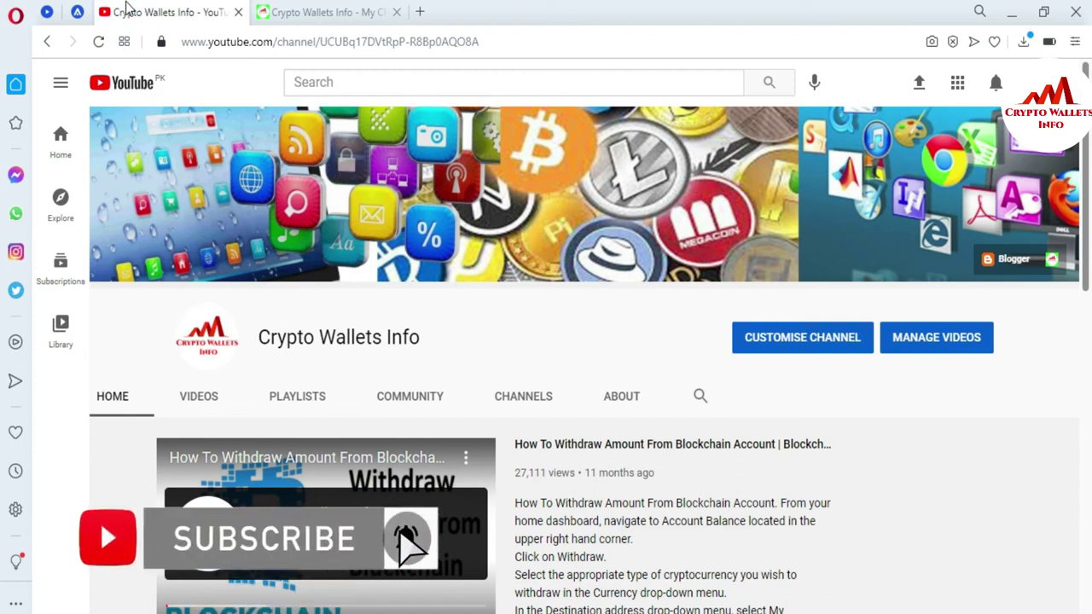
left_click(286, 10)
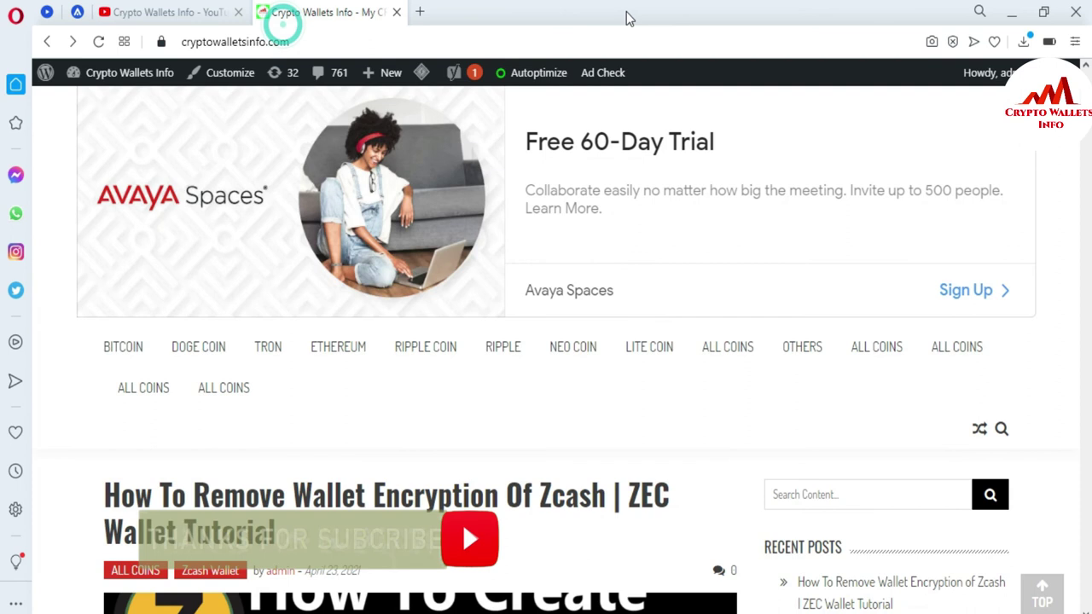
scroll(4, 115, "down", 4)
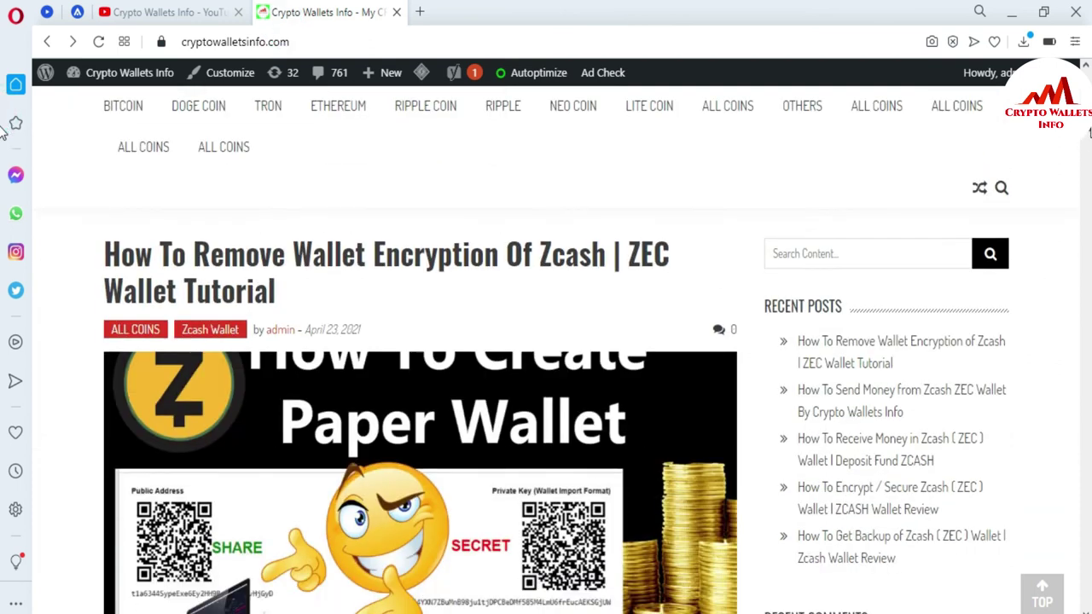
scroll(4, 126, "up", 1)
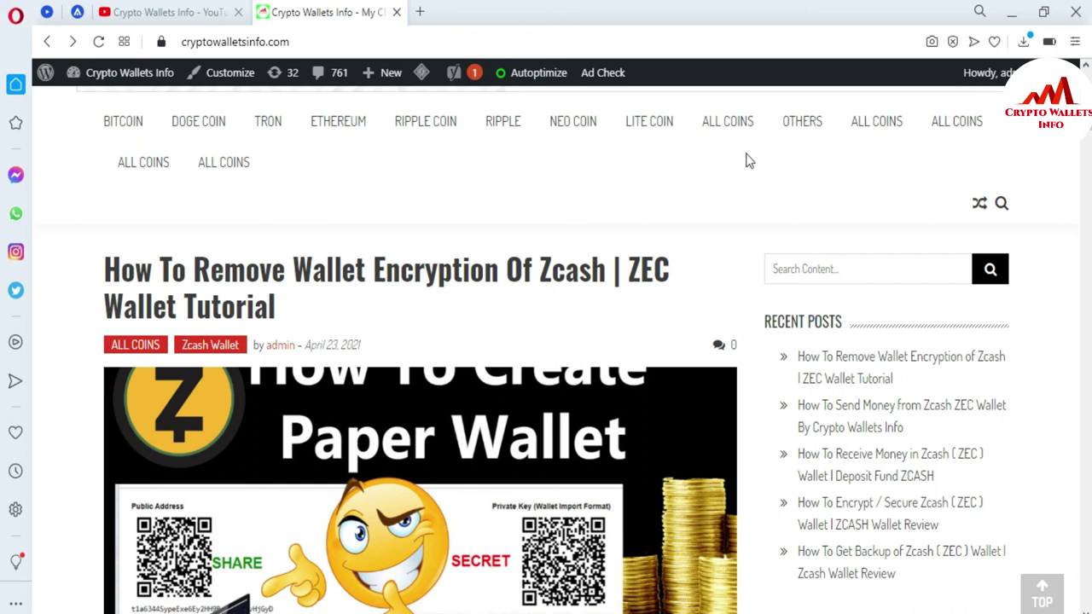
mouse_move(739, 127)
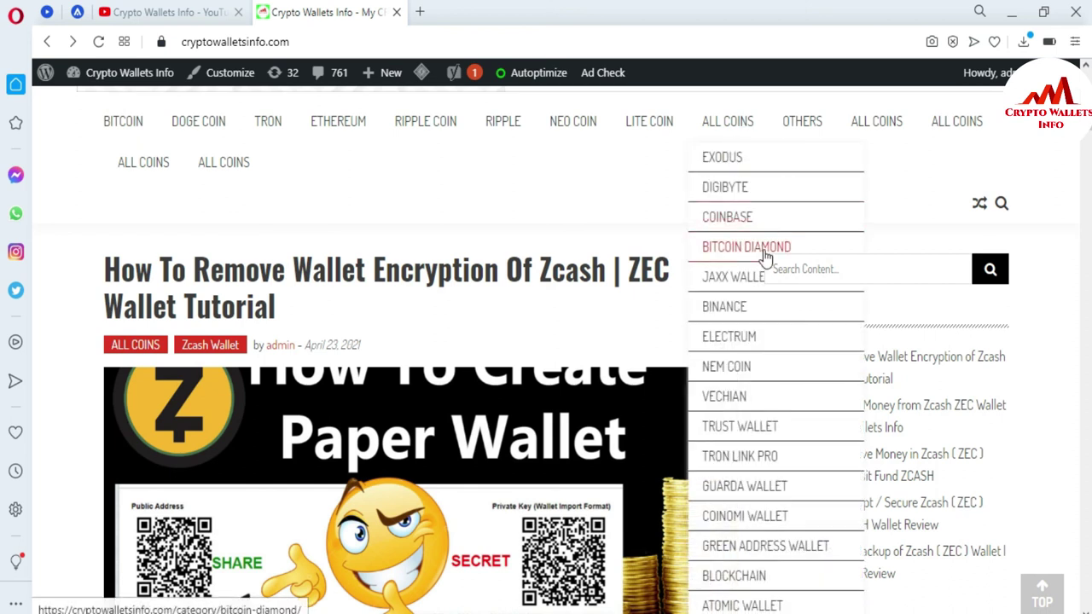